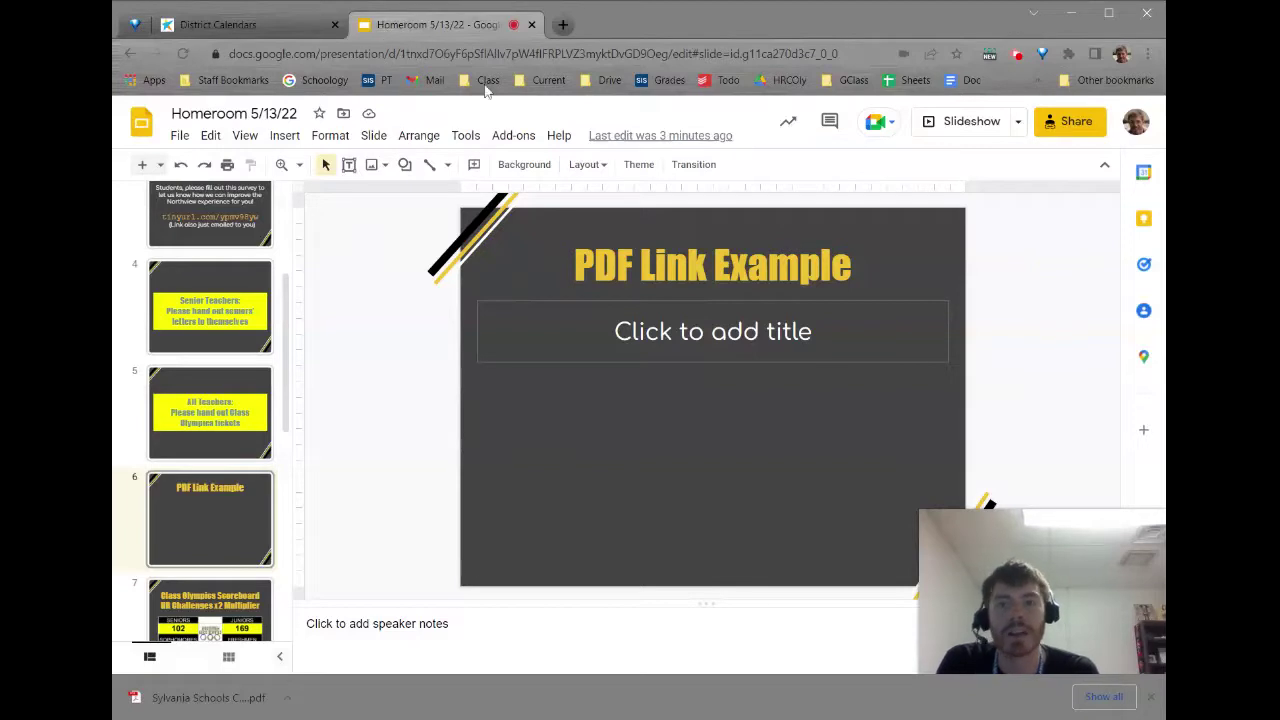
Step: From the District Calendars tab, go to My Drive and open the CS folder
{"action": "left_click", "coordinate": [271, 35]}
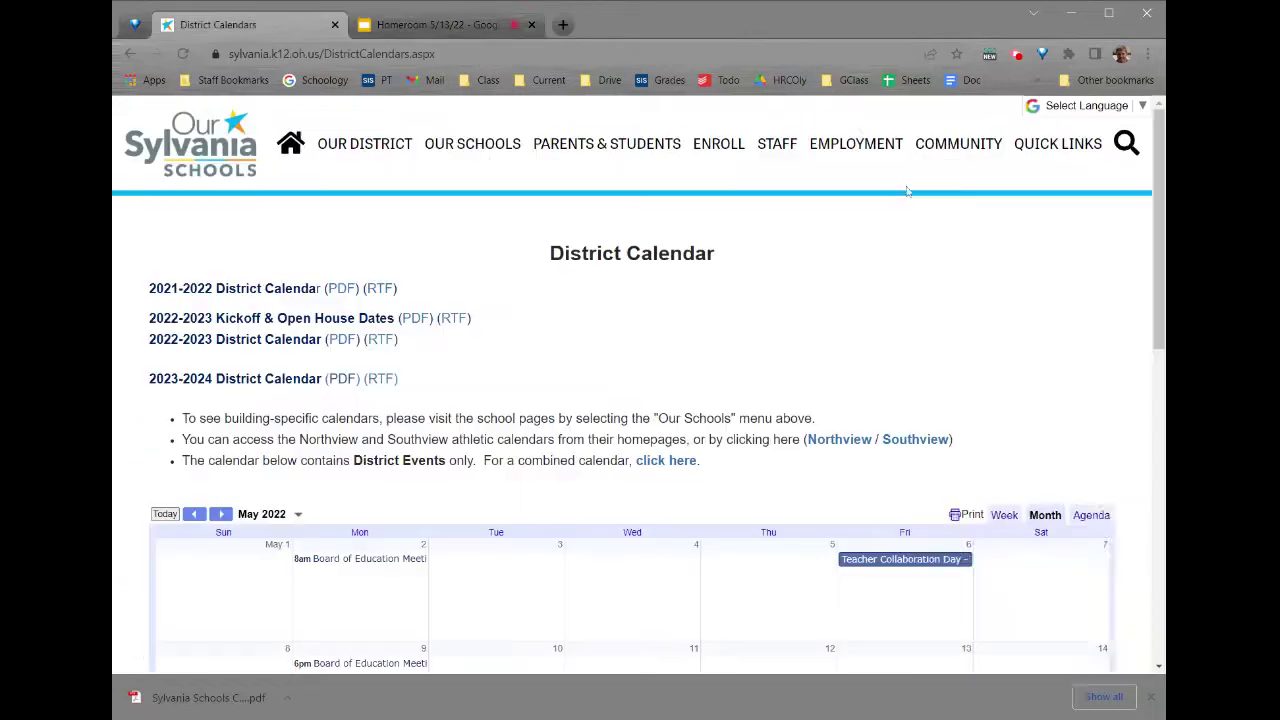
{"action": "left_click", "coordinate": [609, 81]}
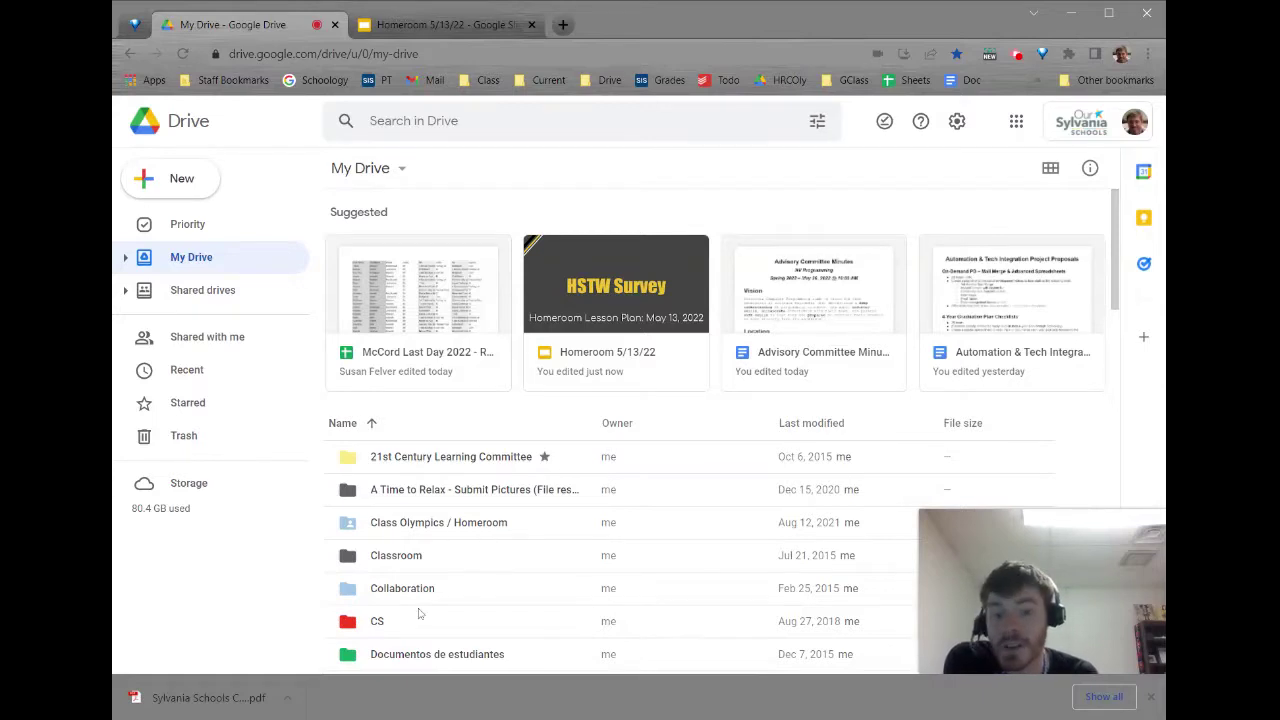
{"action": "double_click", "coordinate": [378, 621]}
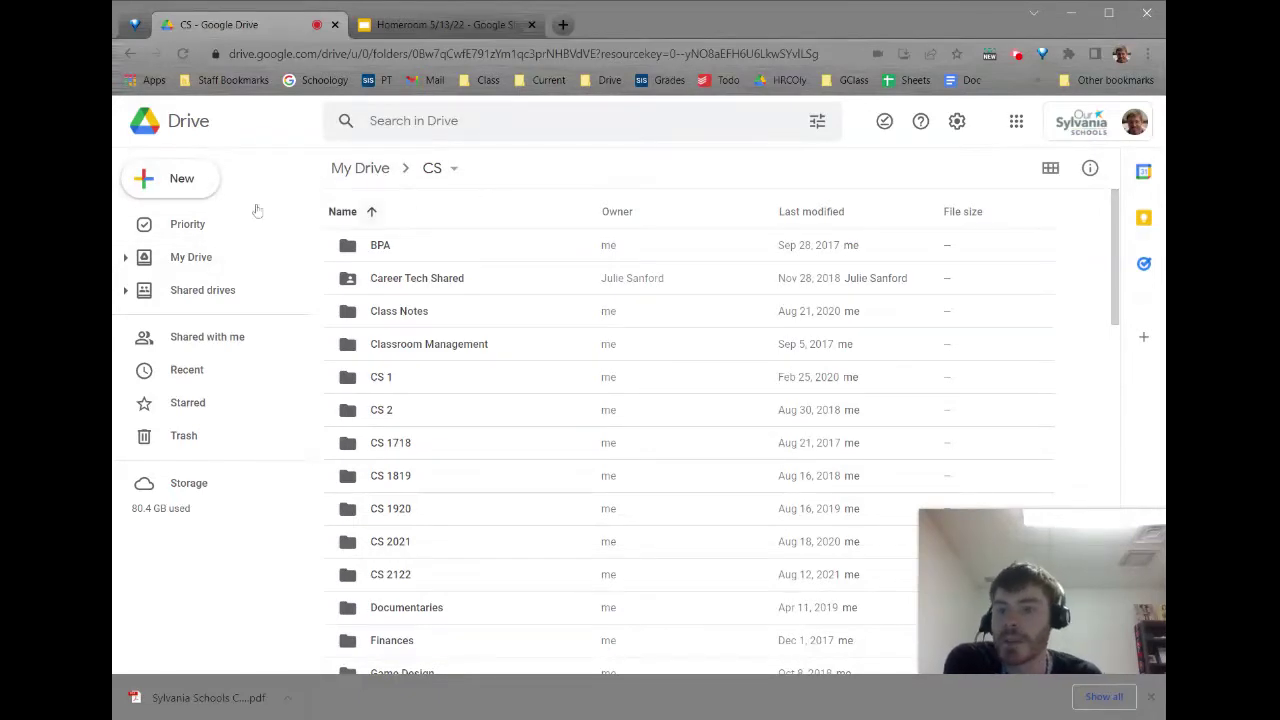
Step: Upload Sylvania Schools Calendar 2023-2024.pdf into the CS folder and preview it
{"action": "left_click", "coordinate": [196, 184]}
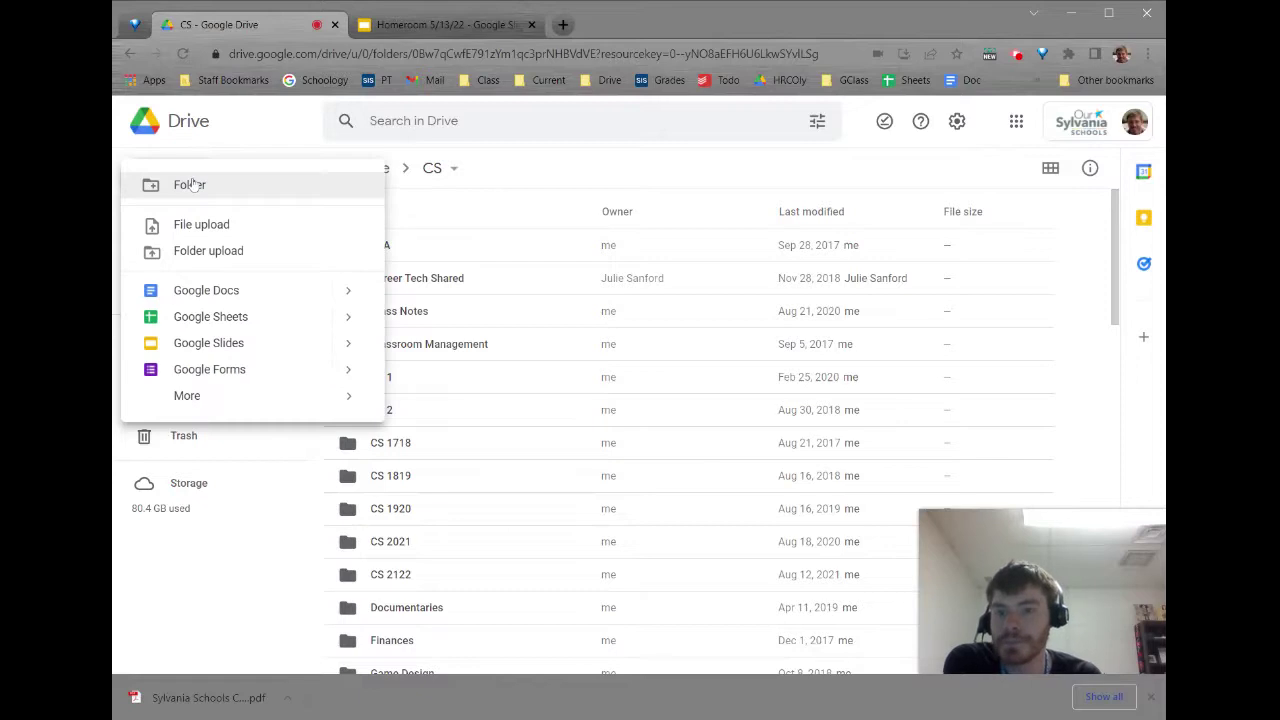
{"action": "left_click", "coordinate": [218, 234]}
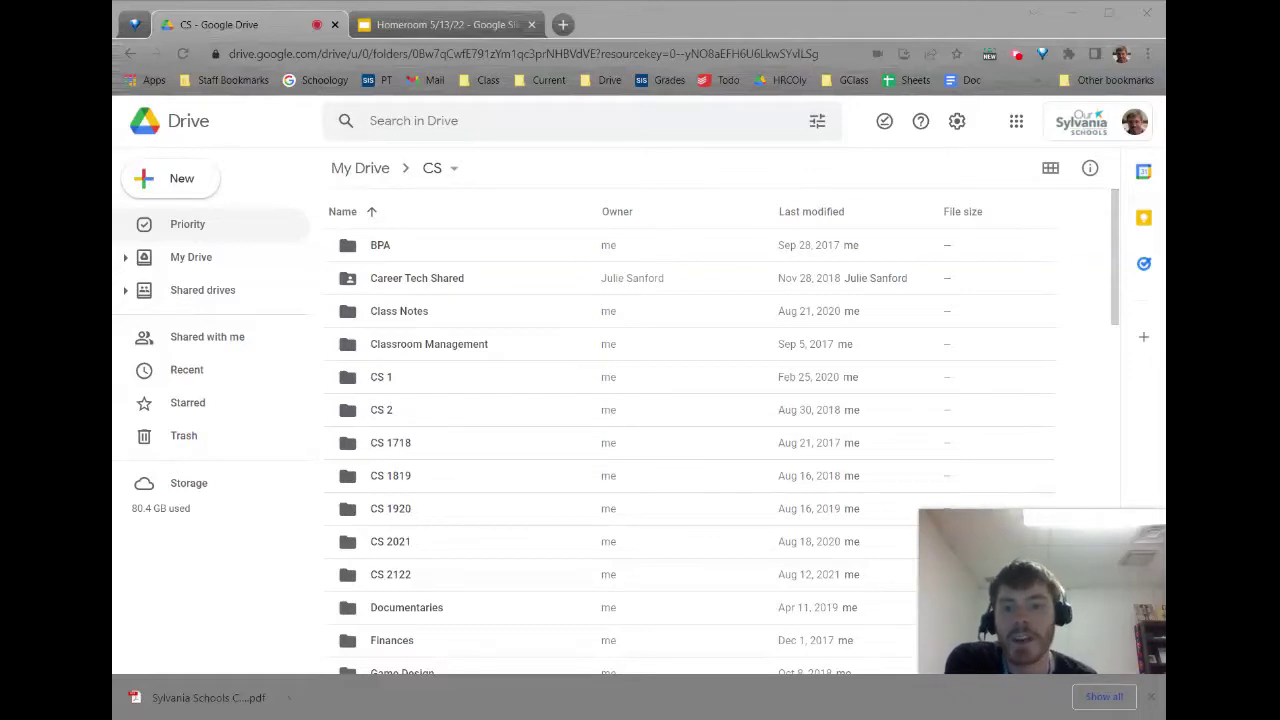
{"action": "left_click_drag", "start_coordinate": [208, 697], "coordinate": [973, 487]}
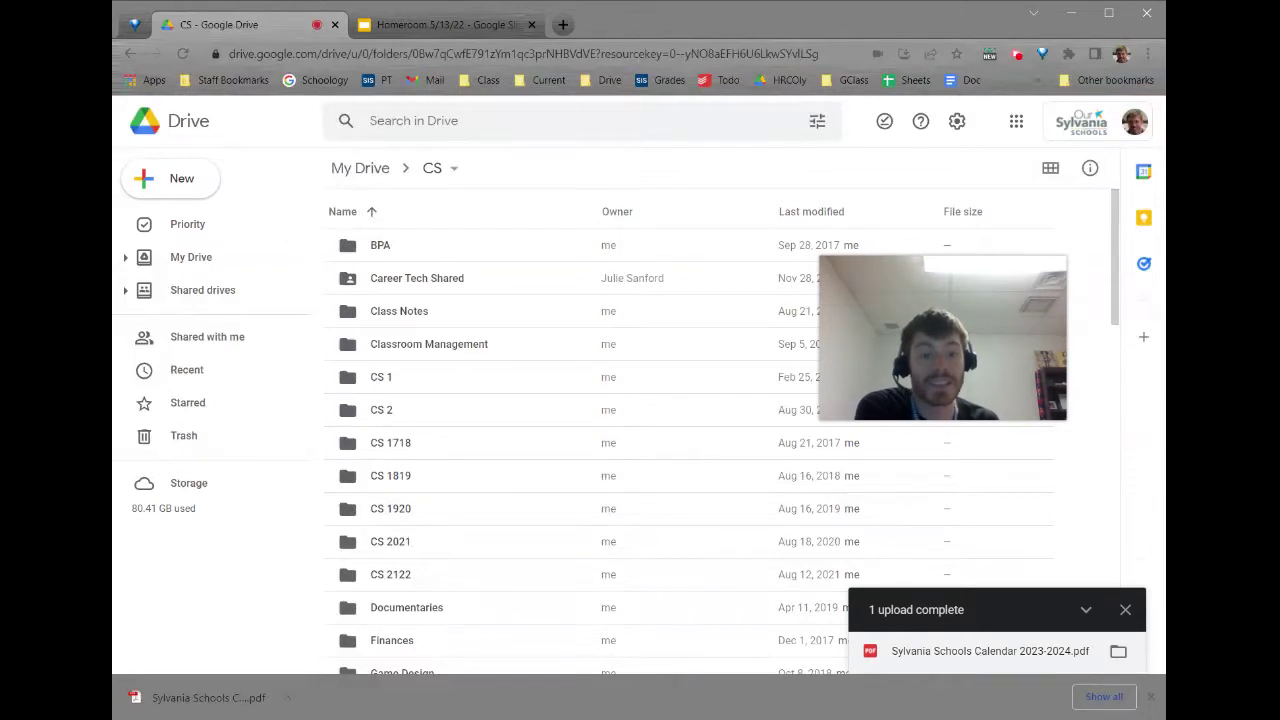
{"action": "left_click", "coordinate": [980, 652]}
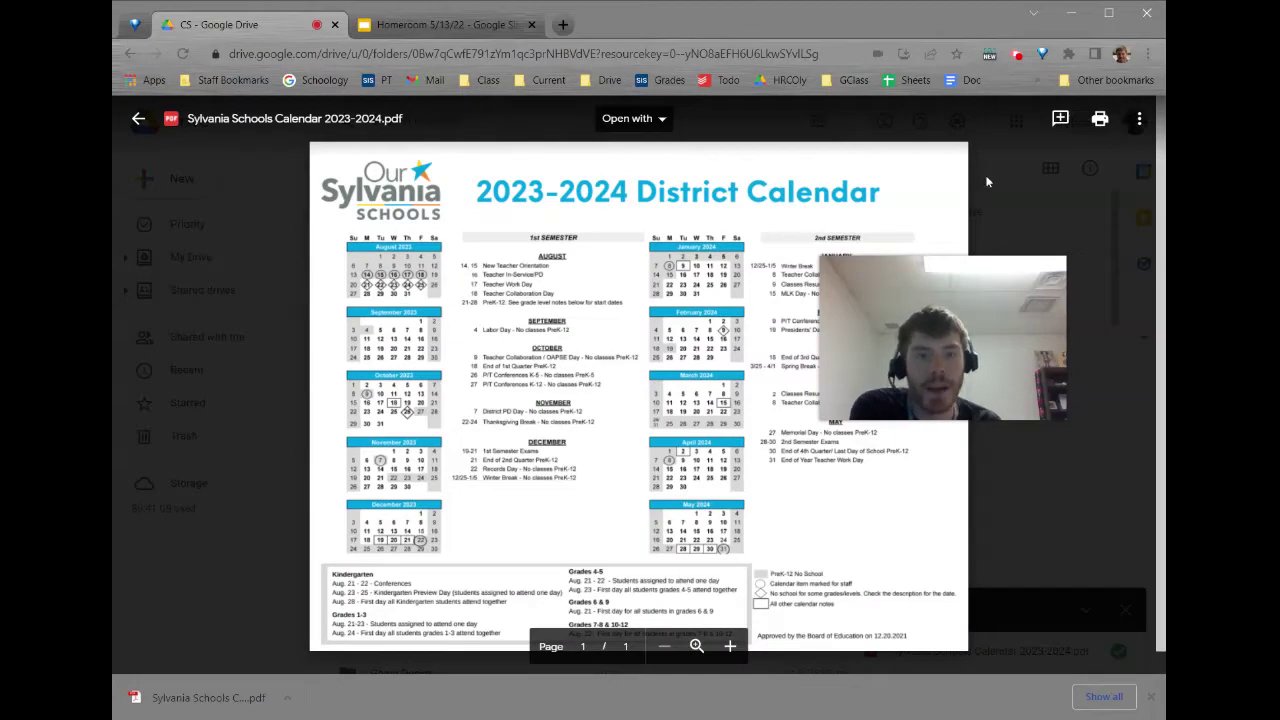
Step: Bring up the More actions menu for the previewed calendar PDF
{"action": "mouse_move", "coordinate": [990, 300]}
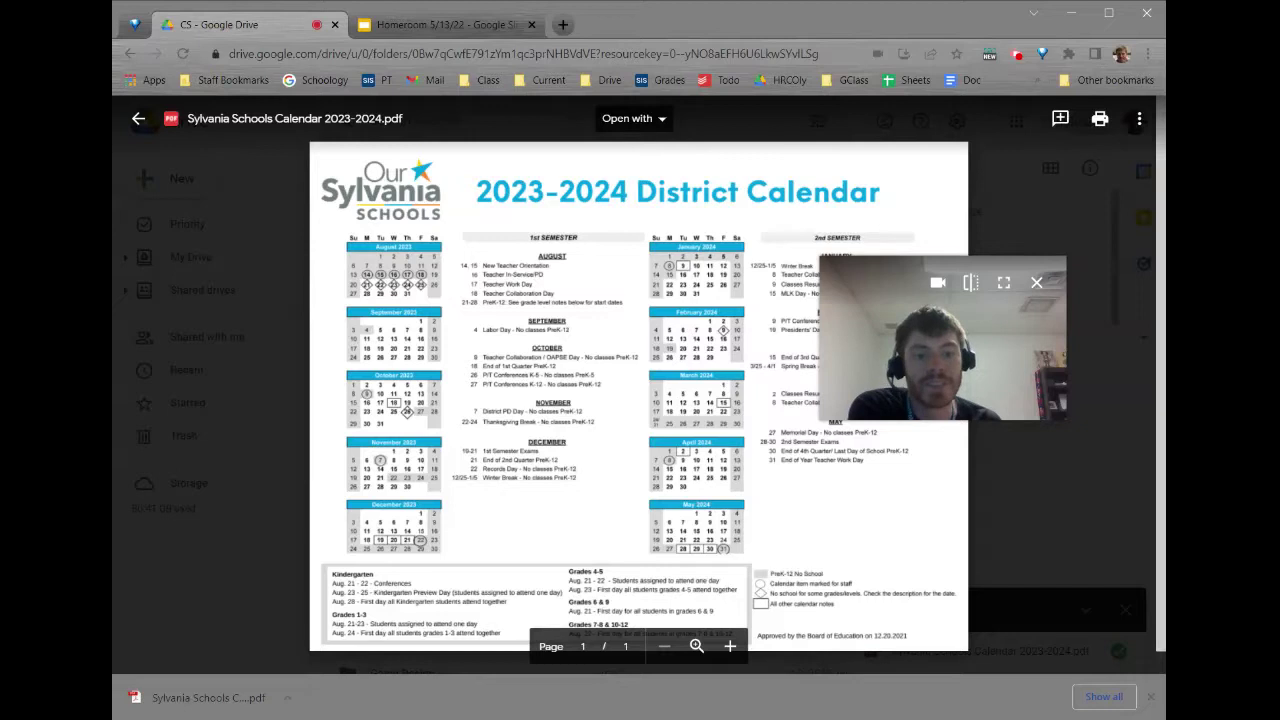
{"action": "left_click", "coordinate": [1141, 121]}
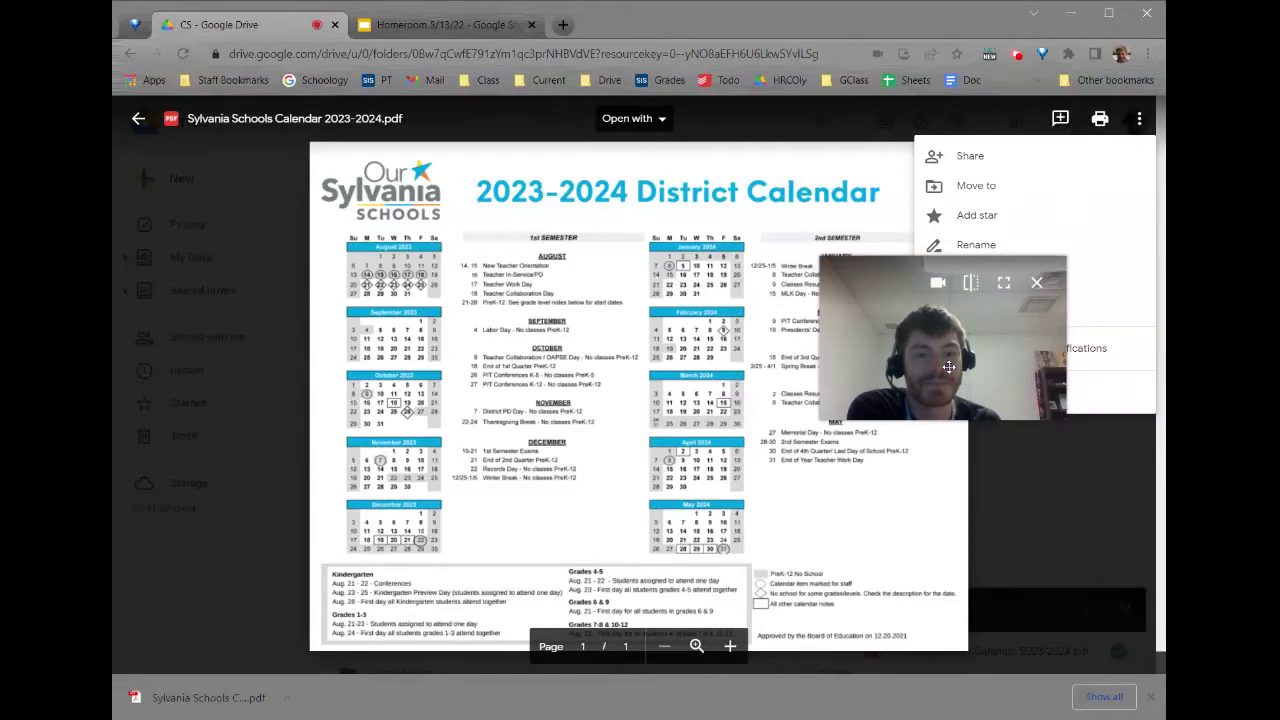
{"action": "left_click_drag", "start_coordinate": [938, 358], "coordinate": [1036, 611]}
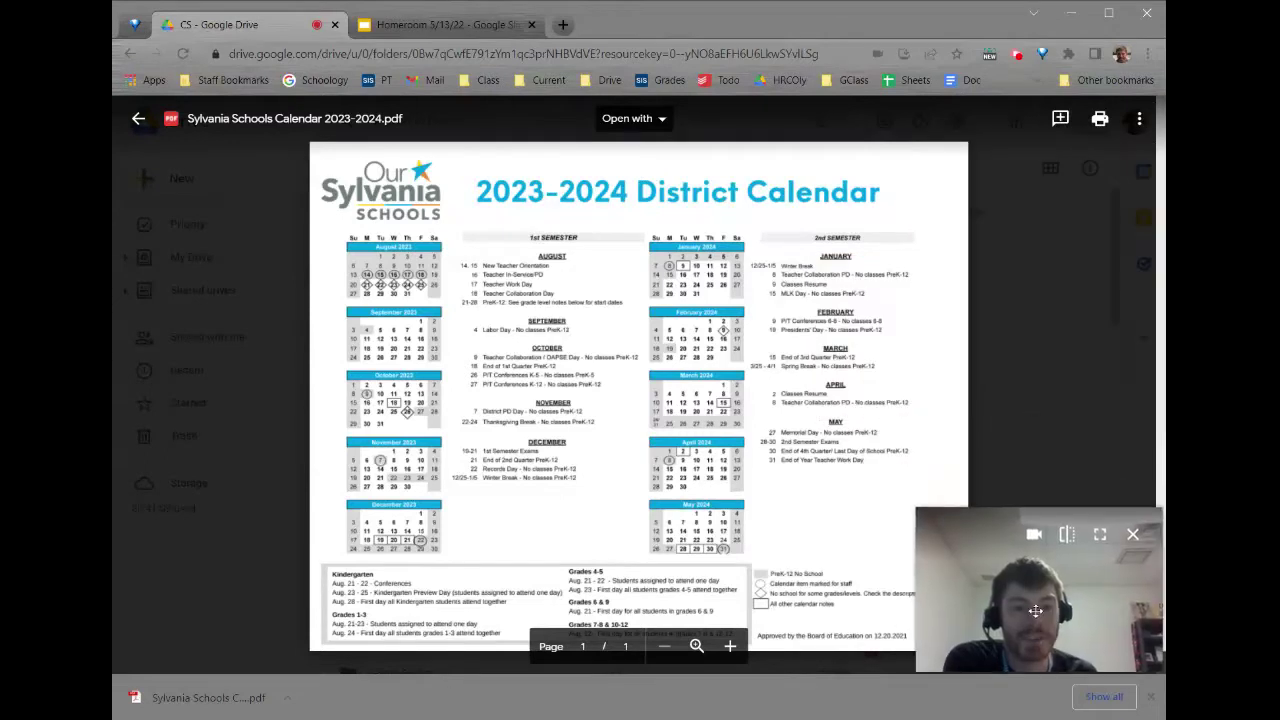
{"action": "left_click", "coordinate": [1139, 119]}
Step: Share the calendar PDF's link with everyone in Sylvania Schools
{"action": "left_click", "coordinate": [967, 160]}
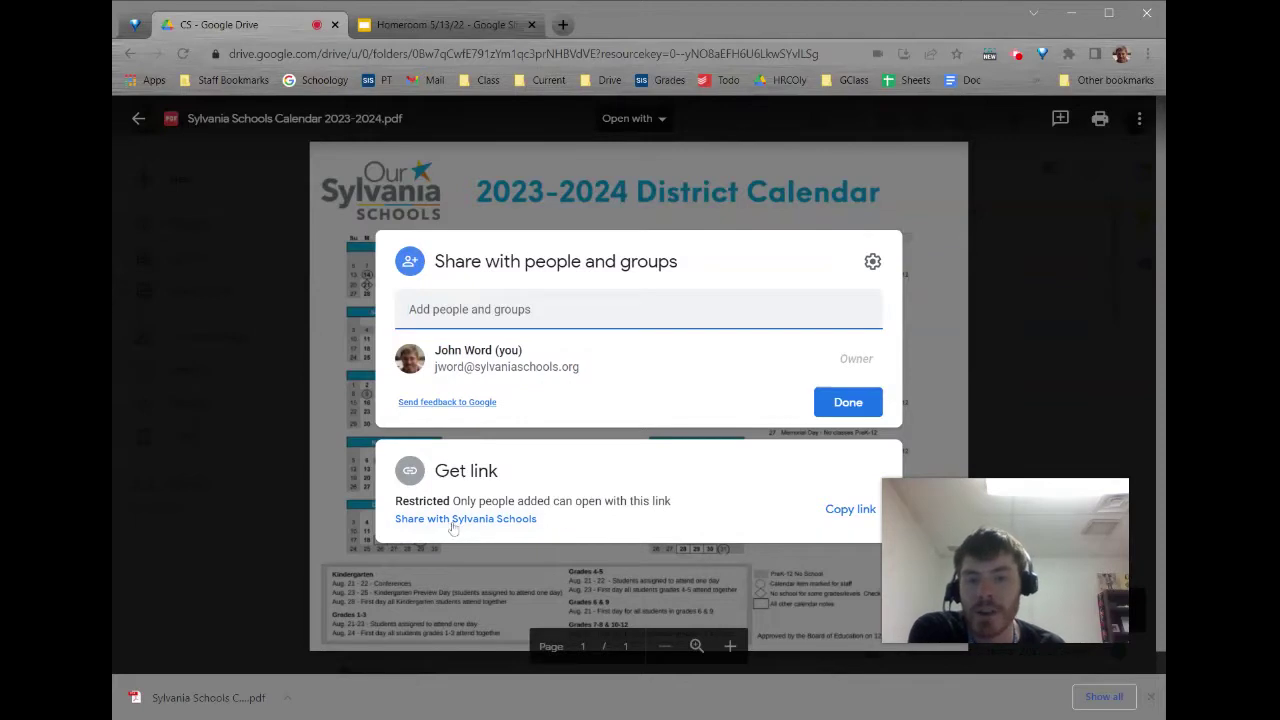
{"action": "left_click", "coordinate": [479, 521]}
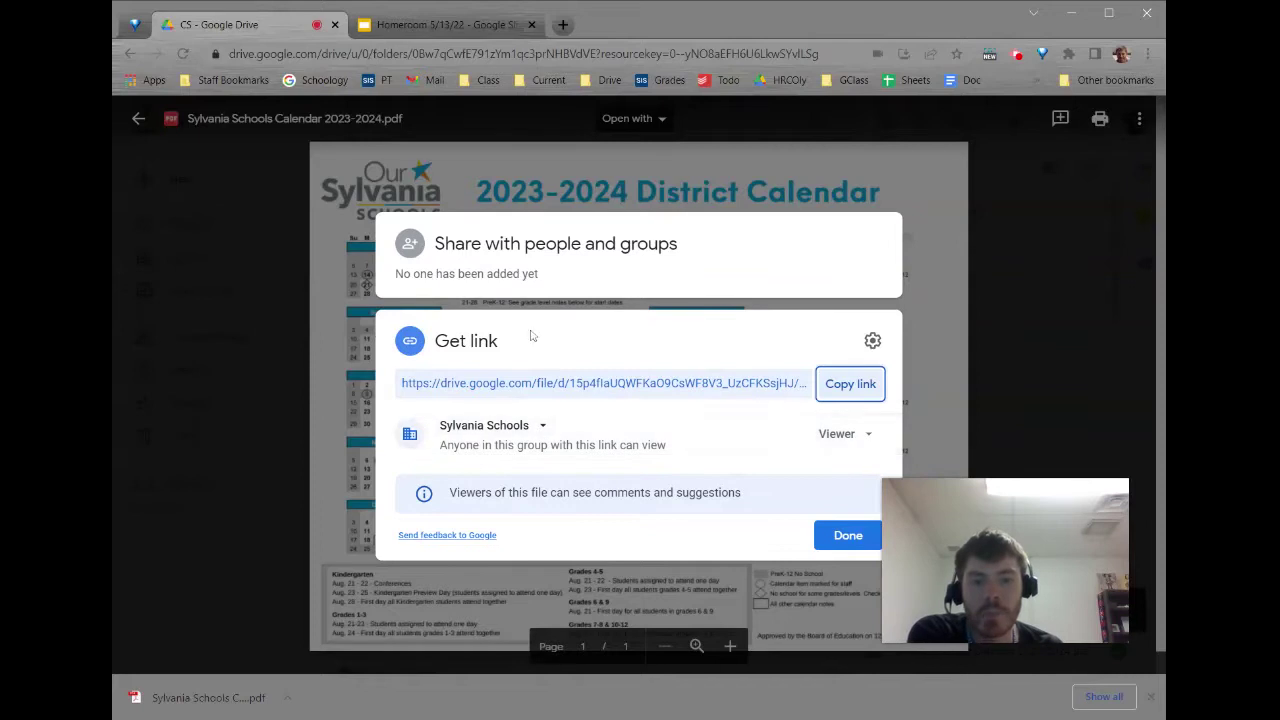
Step: Set the PDF's link access to 'Anyone with the link', copy the link, and close sharing
{"action": "left_click", "coordinate": [506, 427]}
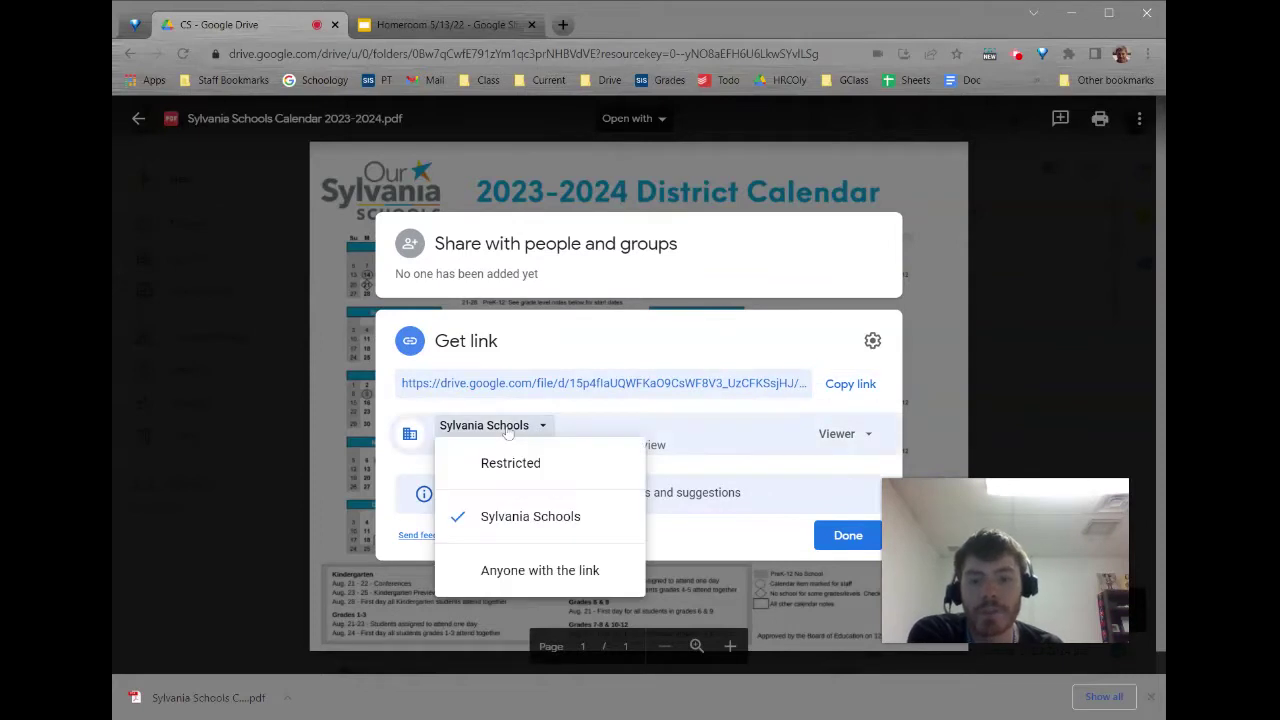
{"action": "left_click", "coordinate": [543, 577]}
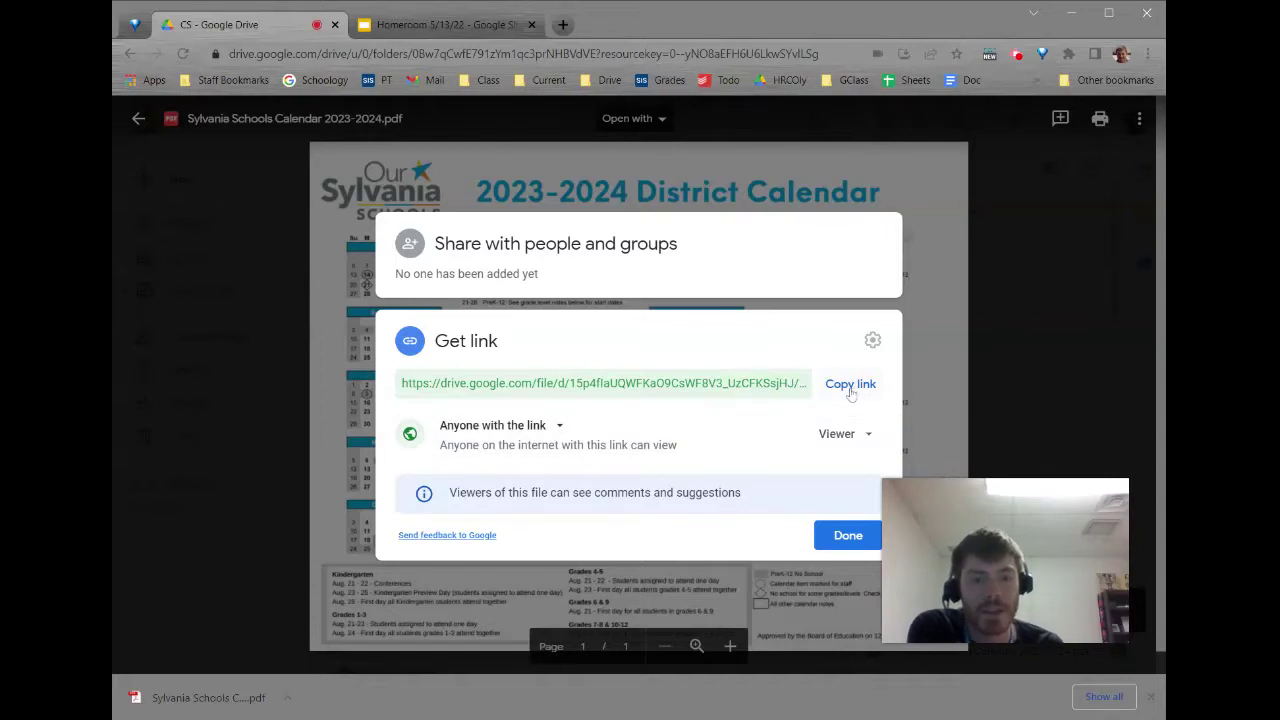
{"action": "left_click", "coordinate": [851, 392]}
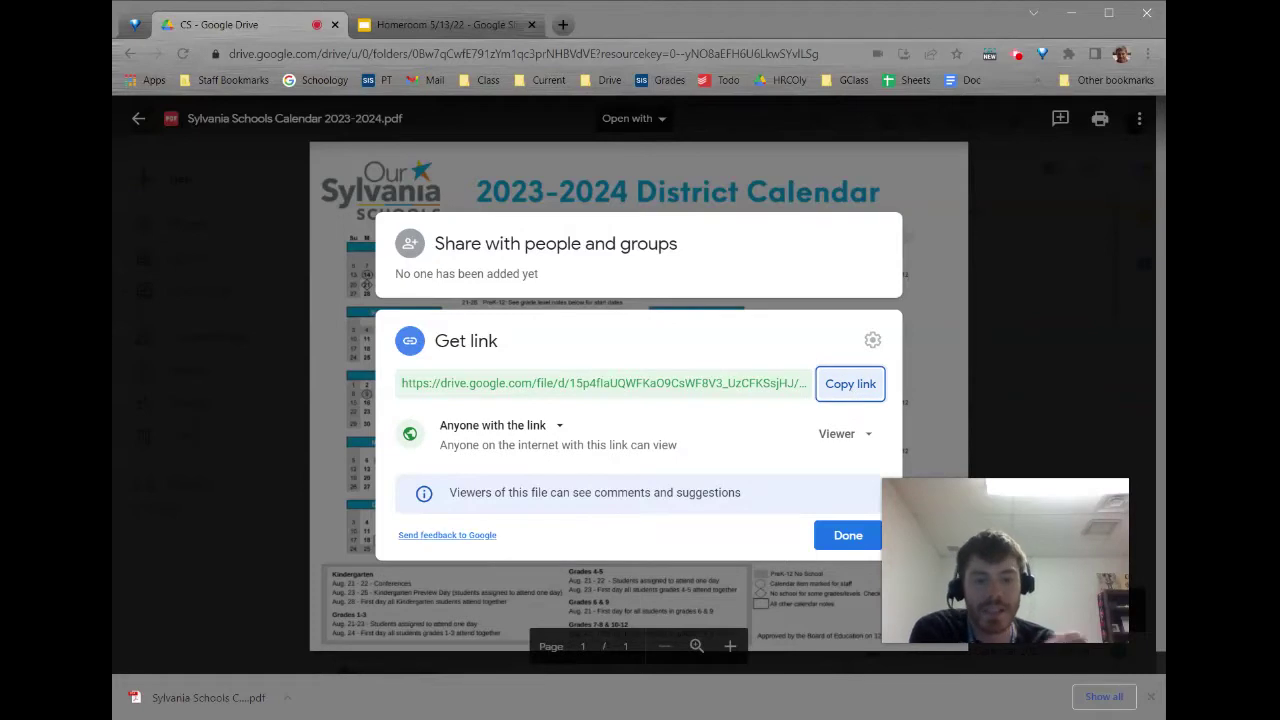
{"action": "left_click", "coordinate": [846, 535]}
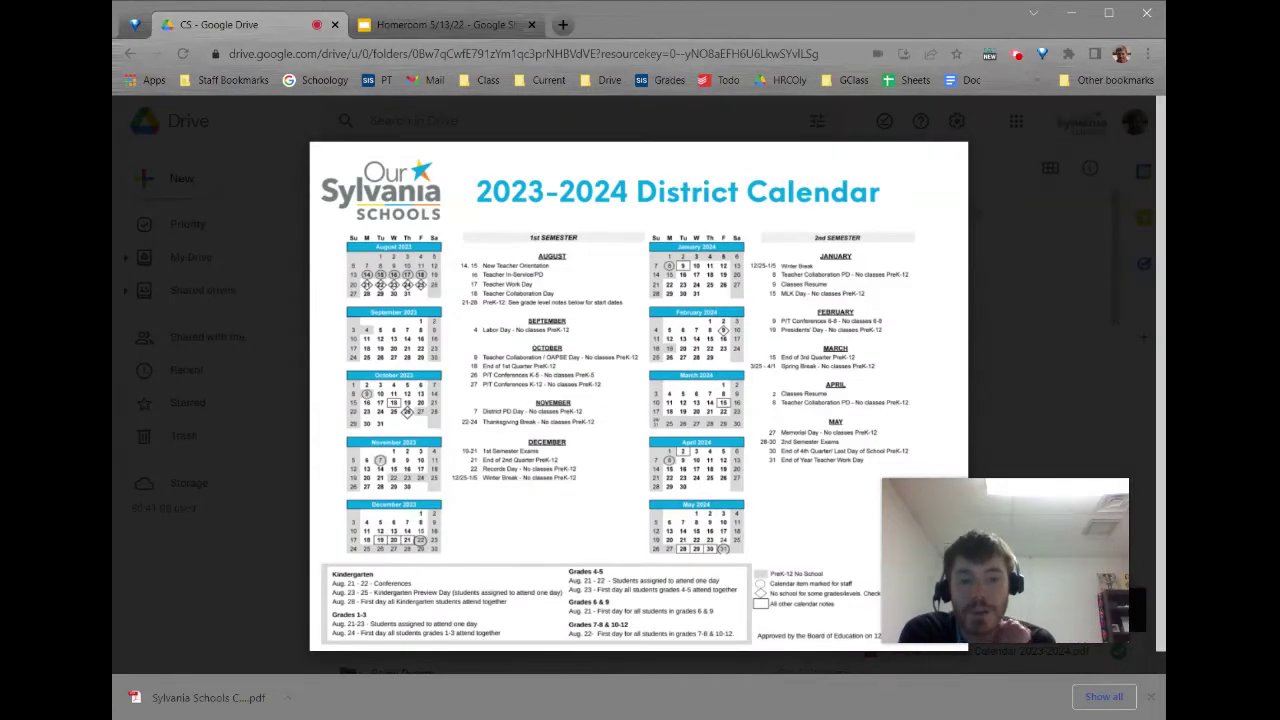
{"action": "left_click", "coordinate": [436, 27]}
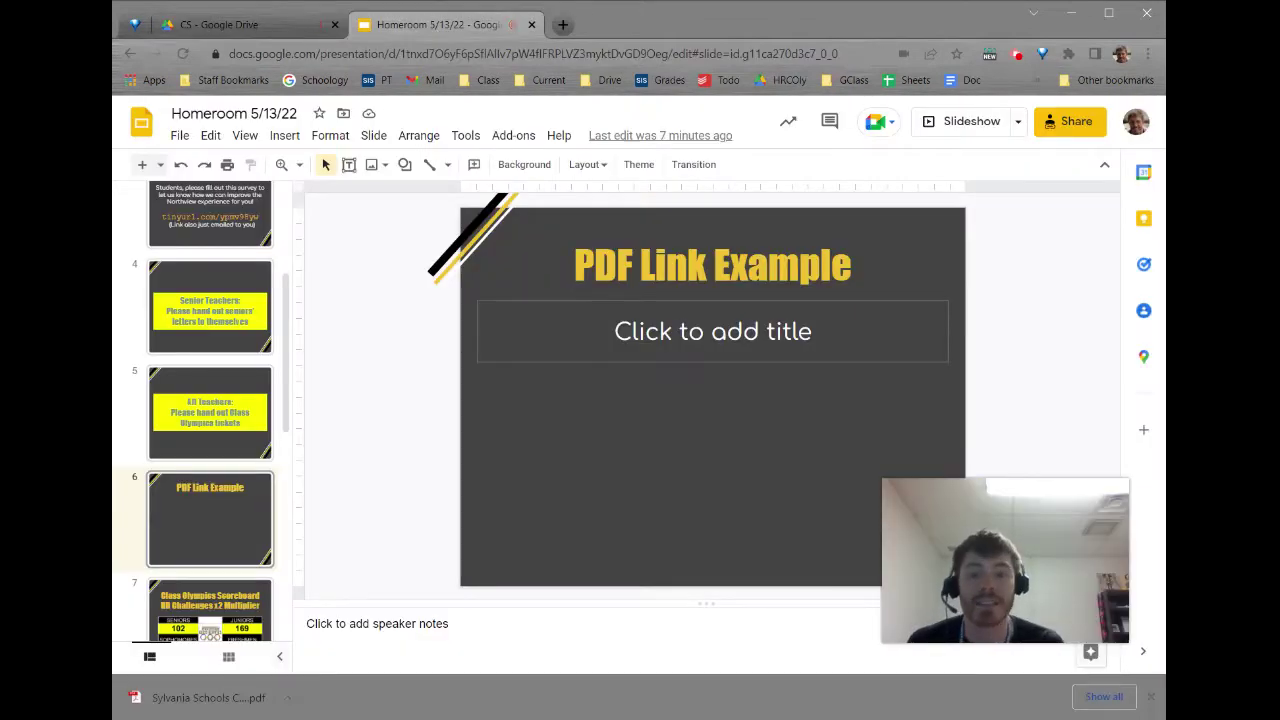
Step: Enter 'Click here to see the school calendar' in the subtitle box and select 'here'
{"action": "left_click", "coordinate": [713, 331]}
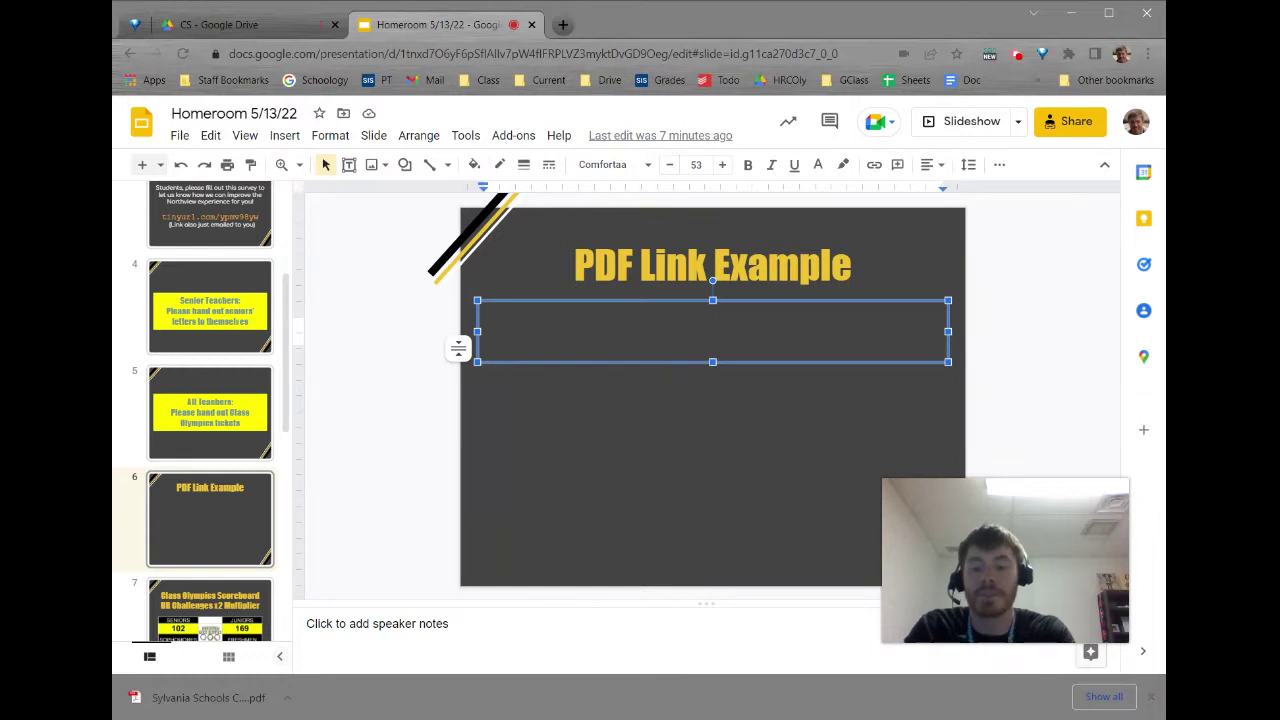
{"action": "type", "text": "Click"}
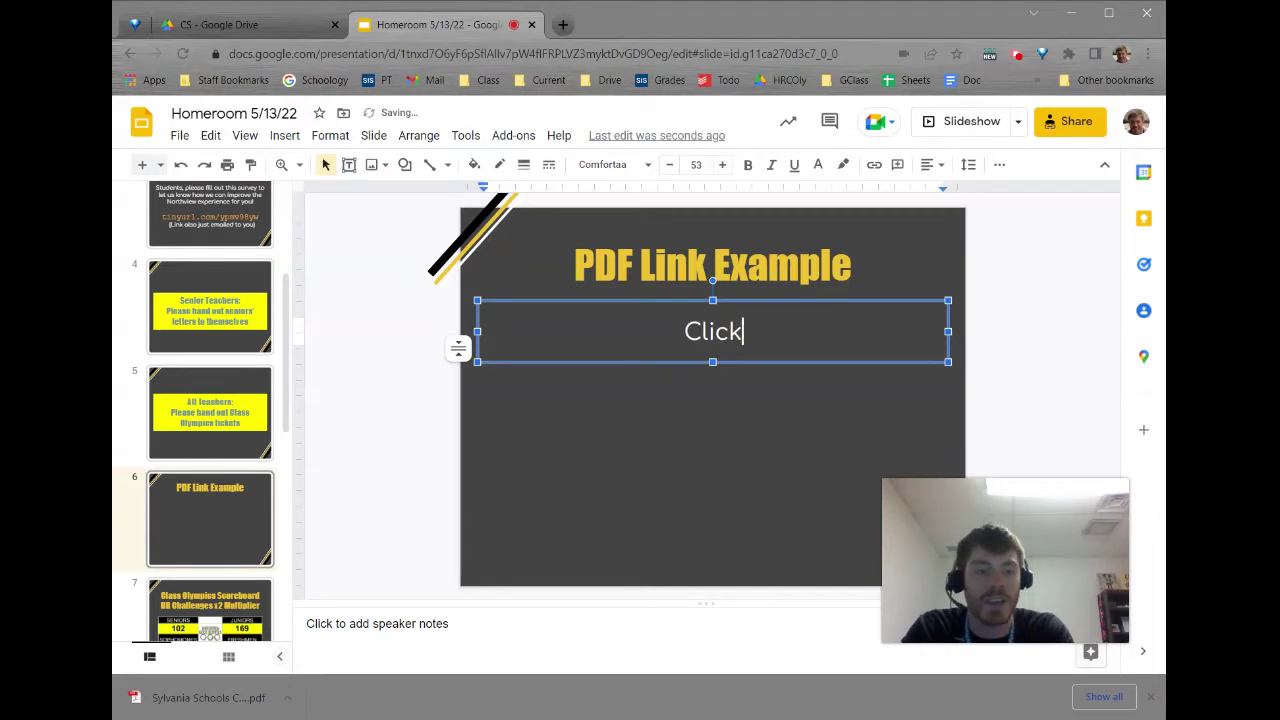
{"action": "type", "text": " here to s"}
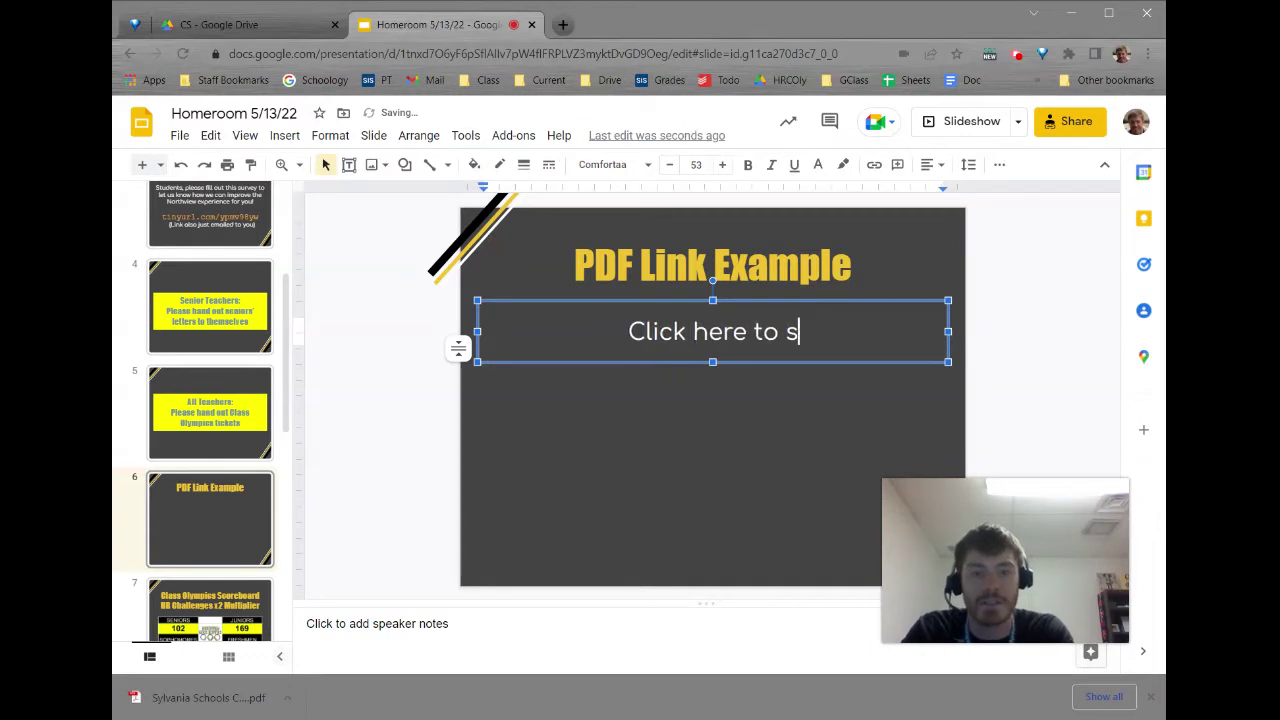
{"action": "type", "text": "ee the school"}
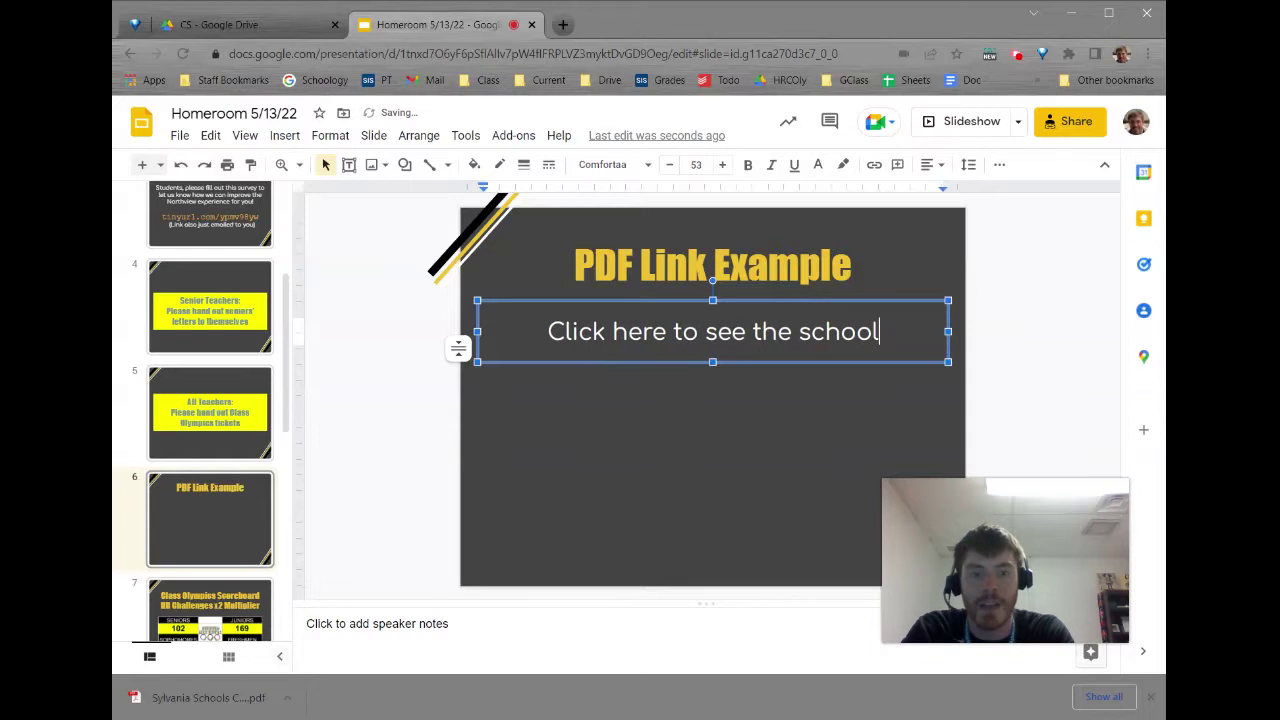
{"action": "type", "text": " calendar"}
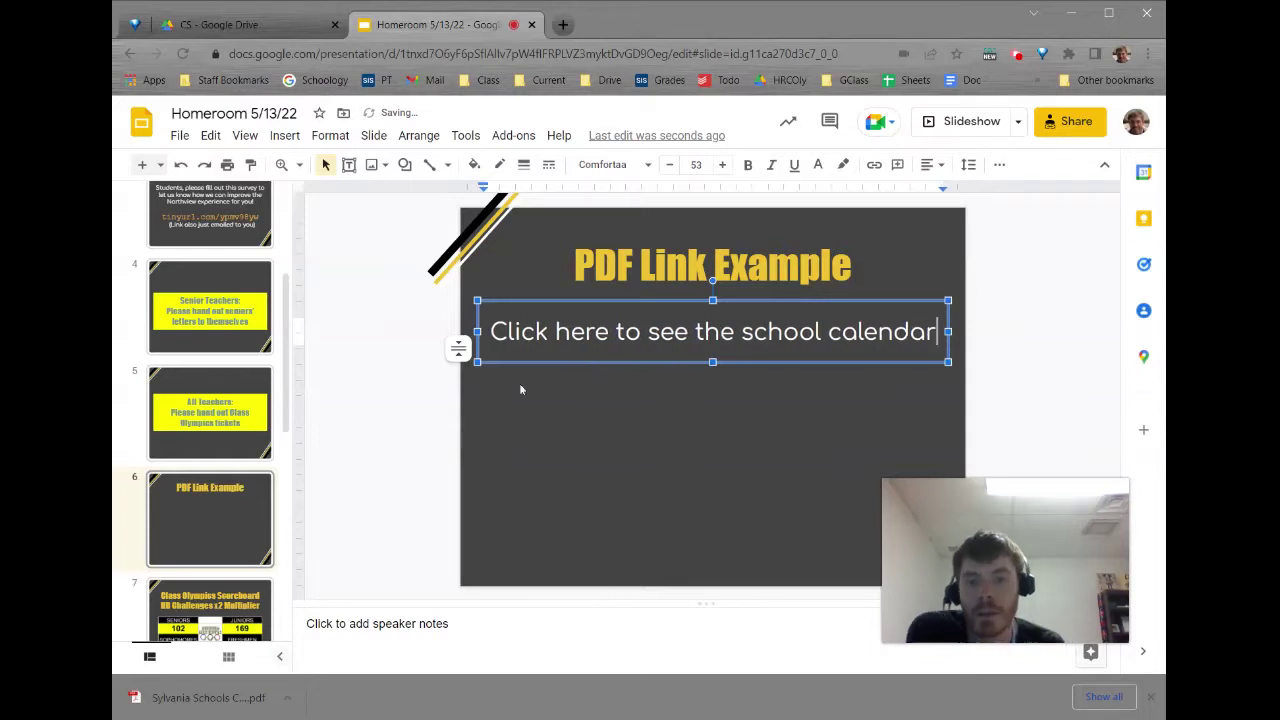
{"action": "left_click_drag", "start_coordinate": [556, 335], "coordinate": [608, 336]}
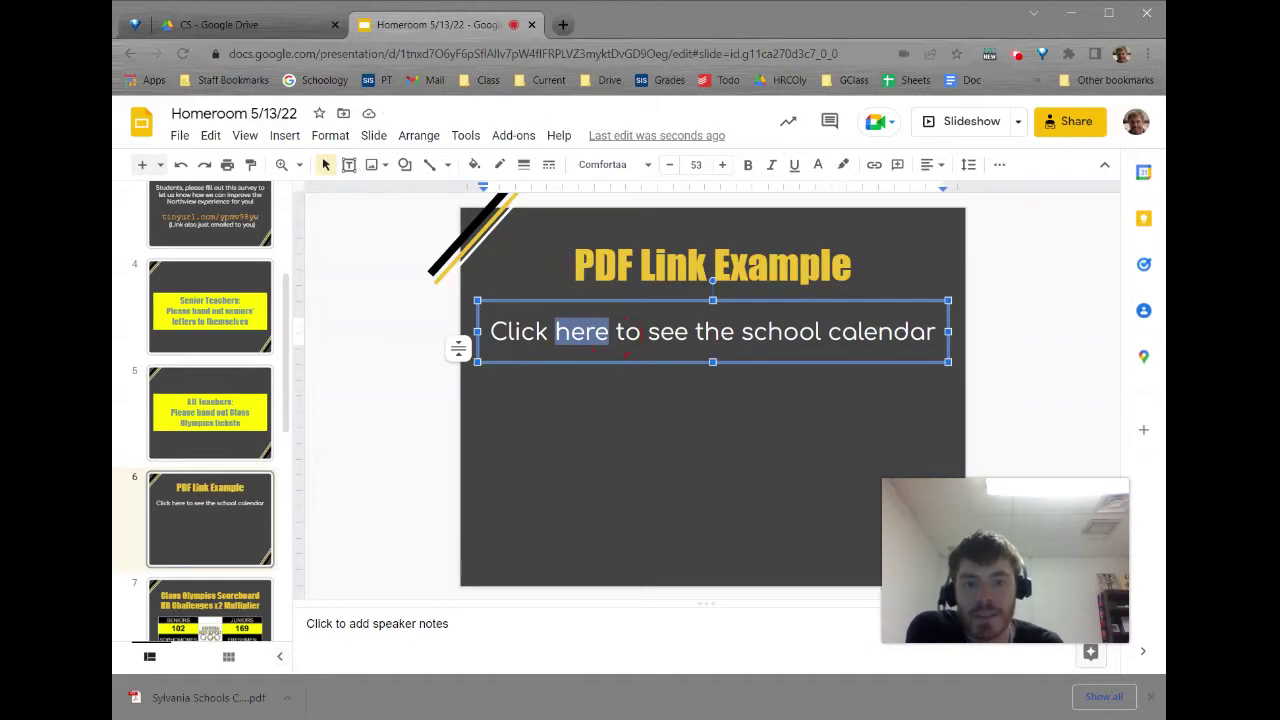
Step: Link 'here' to the pasted calendar PDF URL and open it from the link card
{"action": "right_click", "coordinate": [594, 339]}
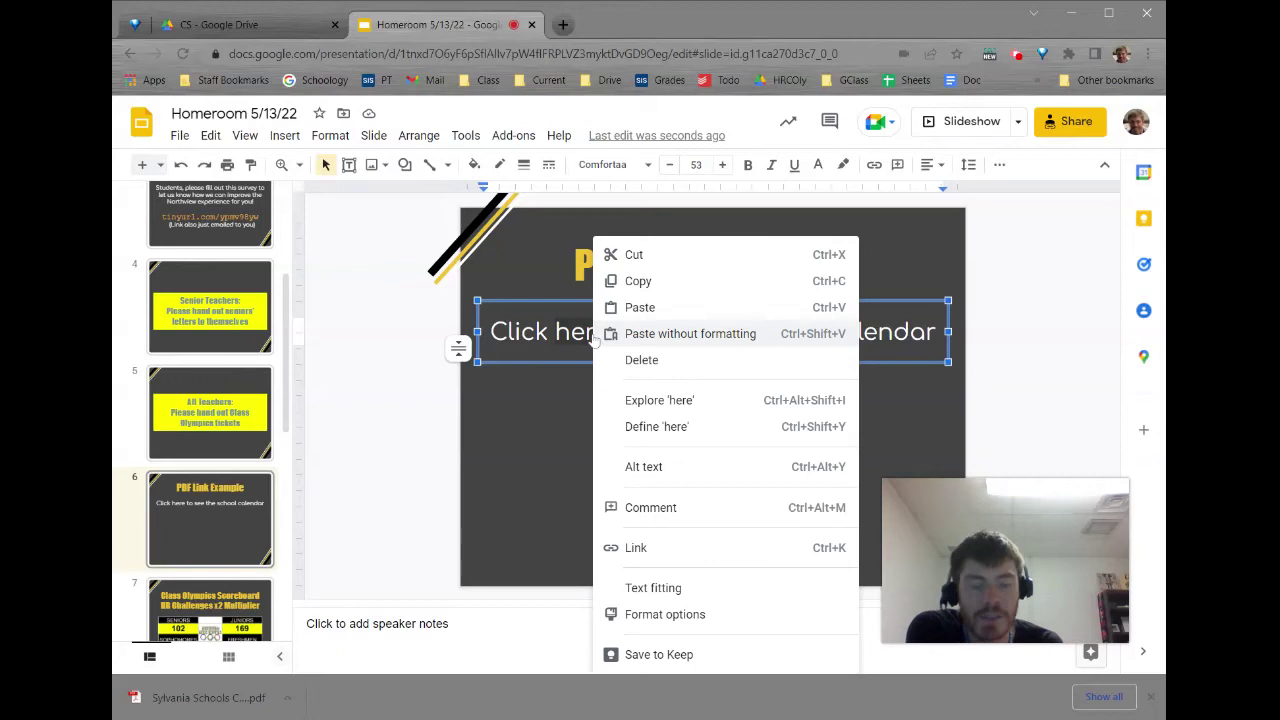
{"action": "left_click", "coordinate": [636, 556]}
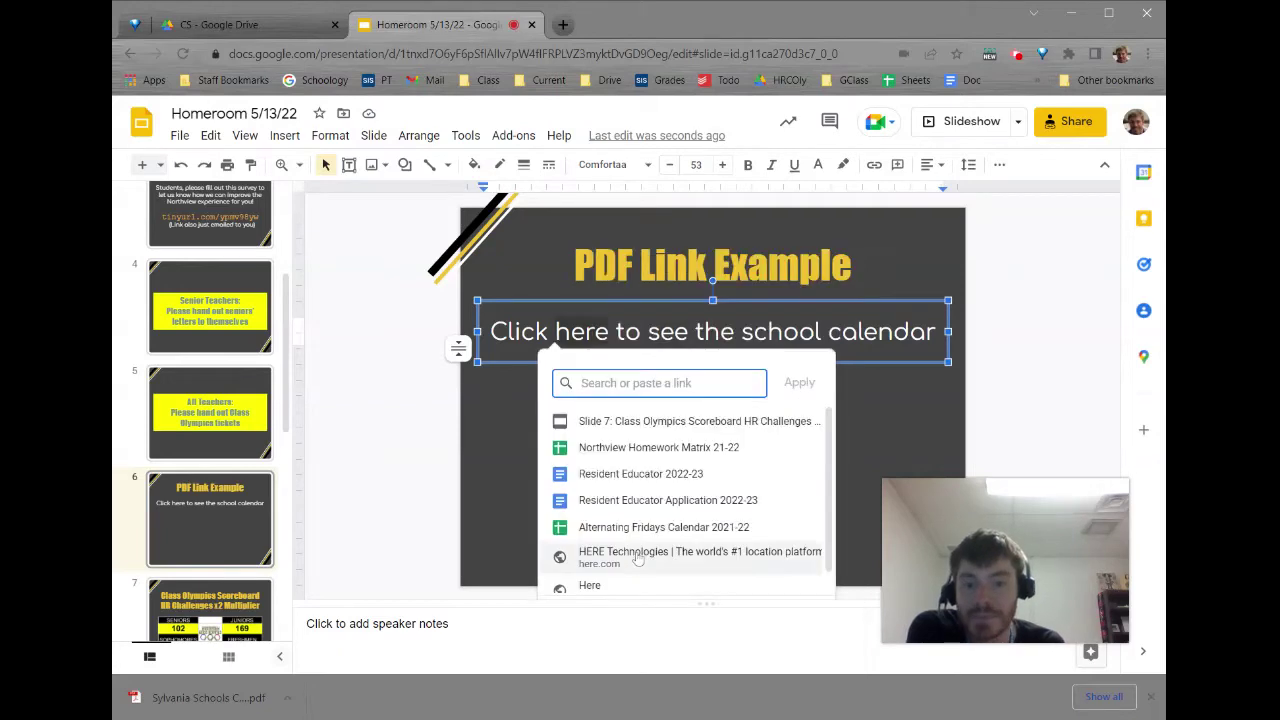
{"action": "left_click", "coordinate": [649, 387]}
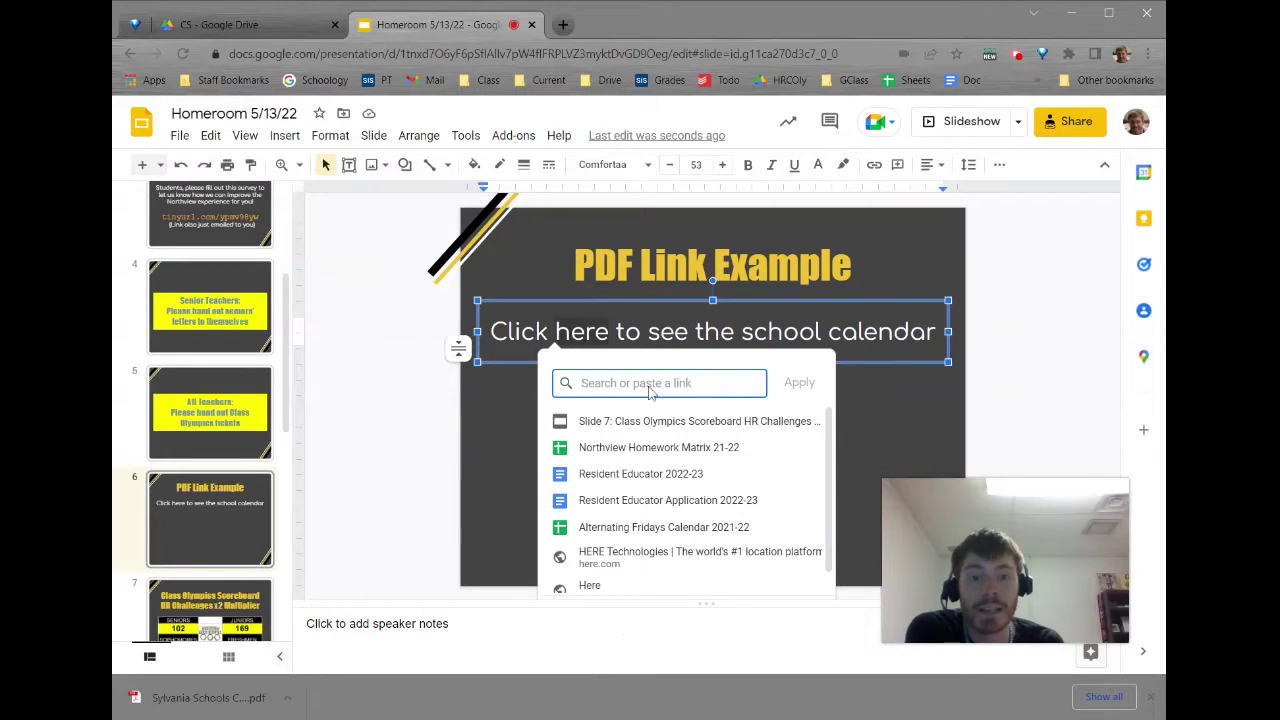
{"action": "key", "text": "ctrl+v"}
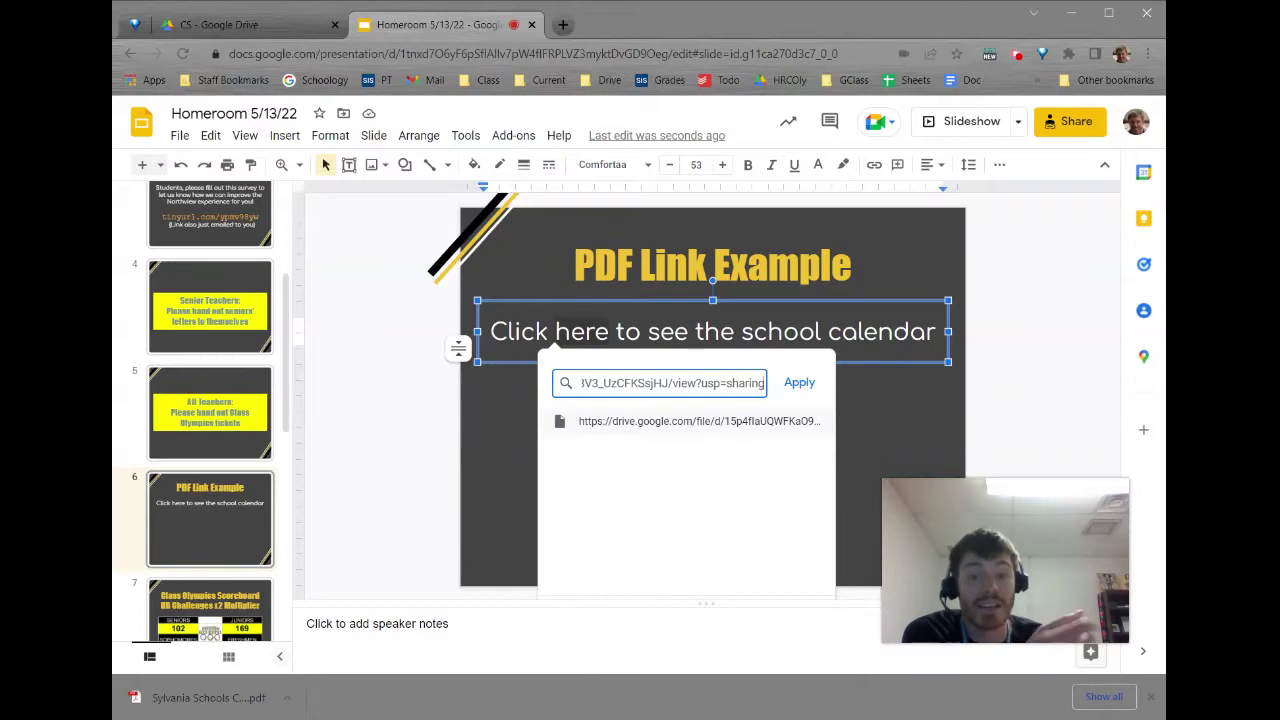
{"action": "left_click", "coordinate": [799, 383]}
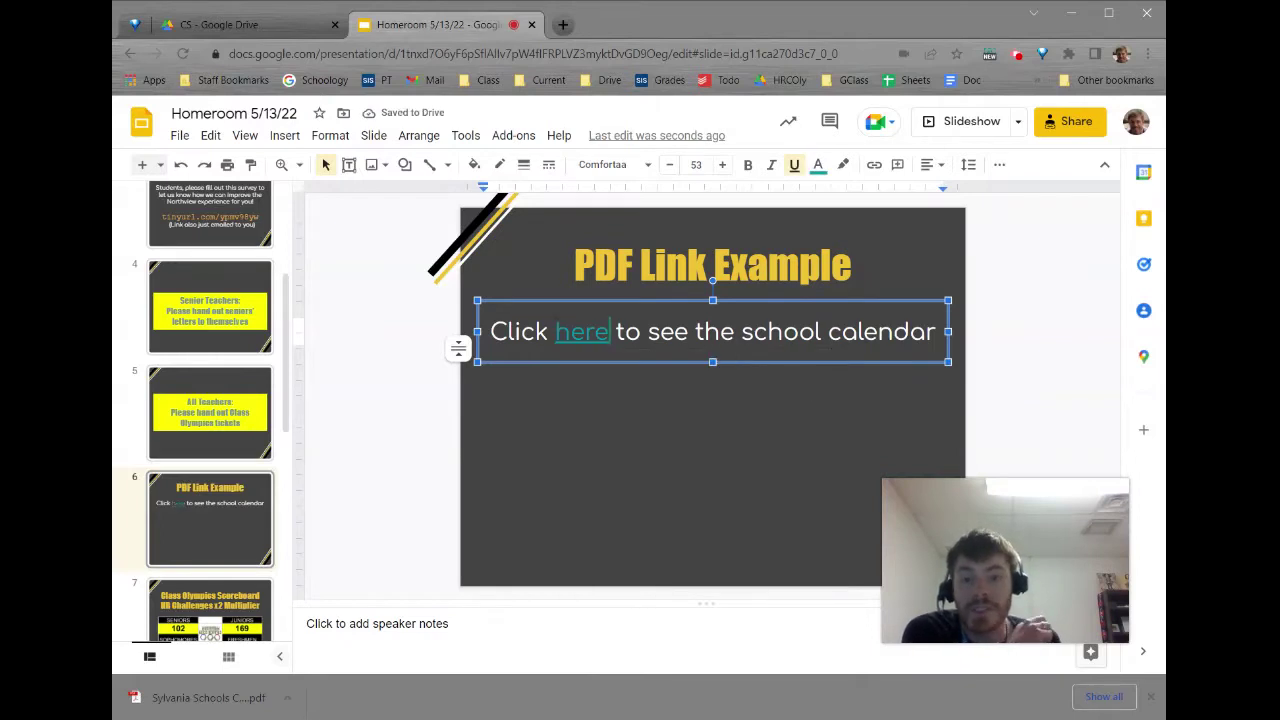
{"action": "left_click", "coordinate": [596, 332]}
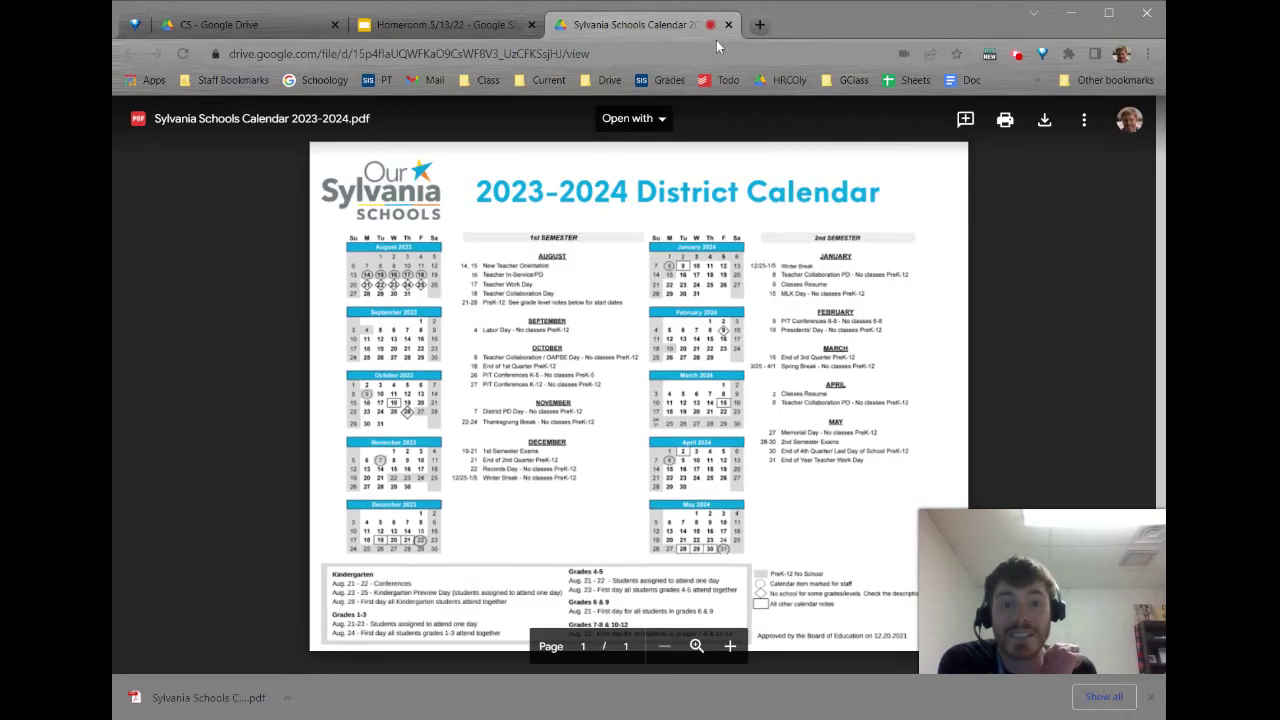
Step: Close the Sylvania Schools Calendar PDF tab, returning to the Homeroom deck
{"action": "left_click", "coordinate": [728, 26]}
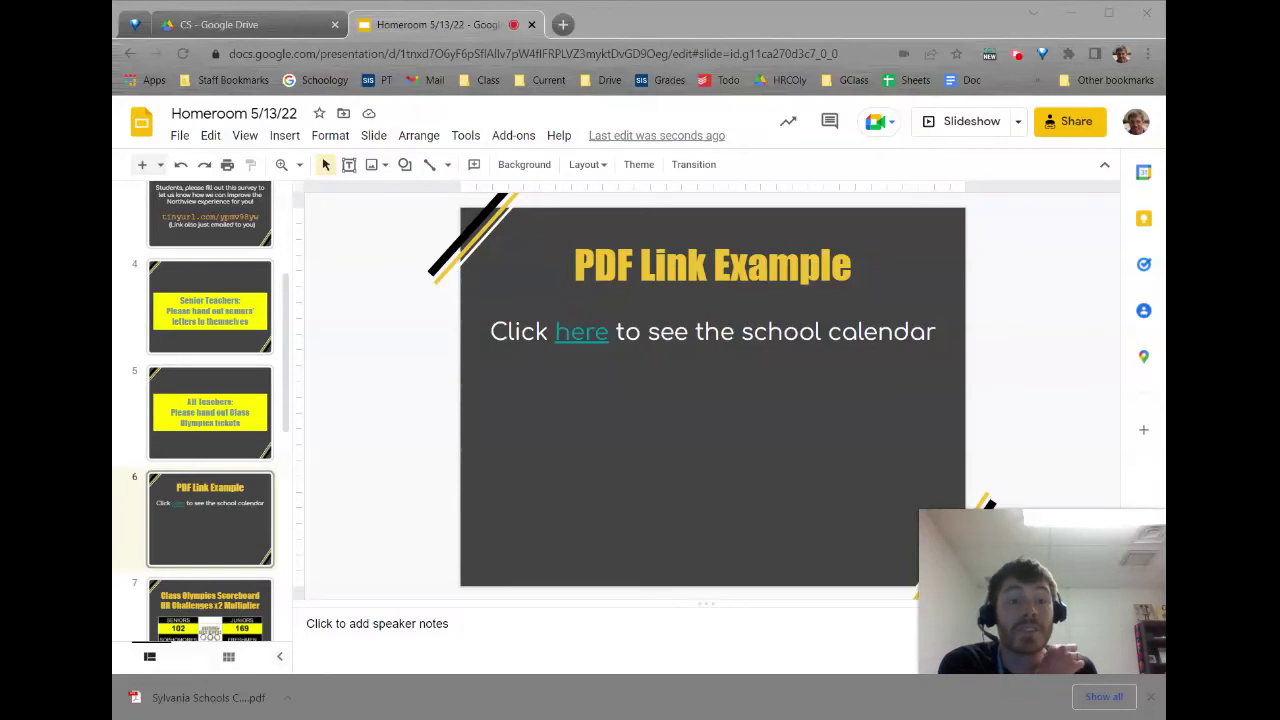
{"action": "left_click", "coordinate": [855, 207]}
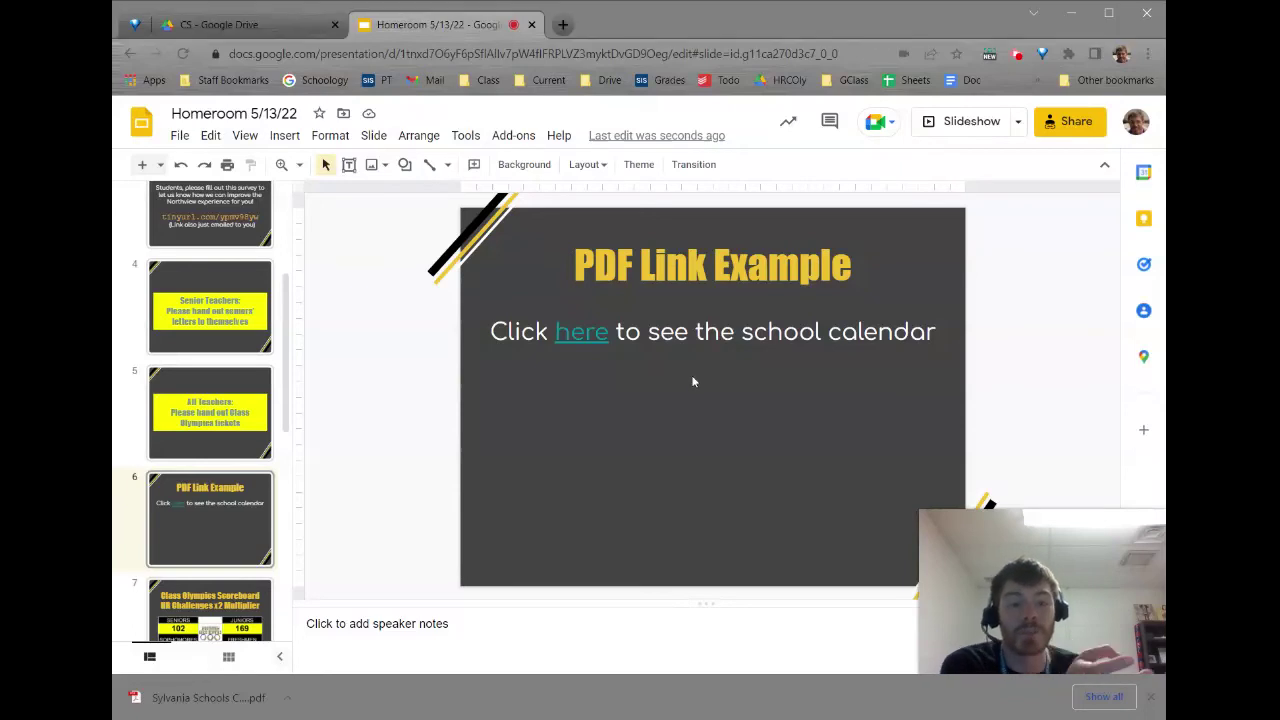